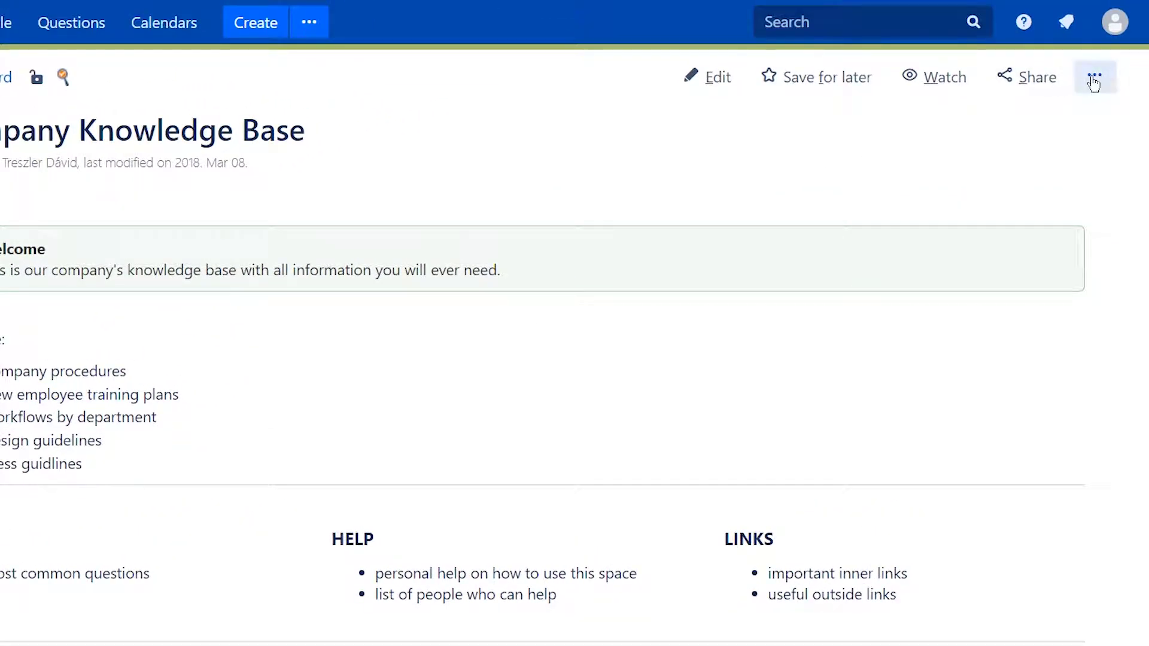
Step: Open the more-actions menu of the Company Knowledge Base page
{"action": "left_click", "coordinate": [1103, 70]}
Step: Start a PDF export of the page, customized for this export only
{"action": "left_click", "coordinate": [1011, 200]}
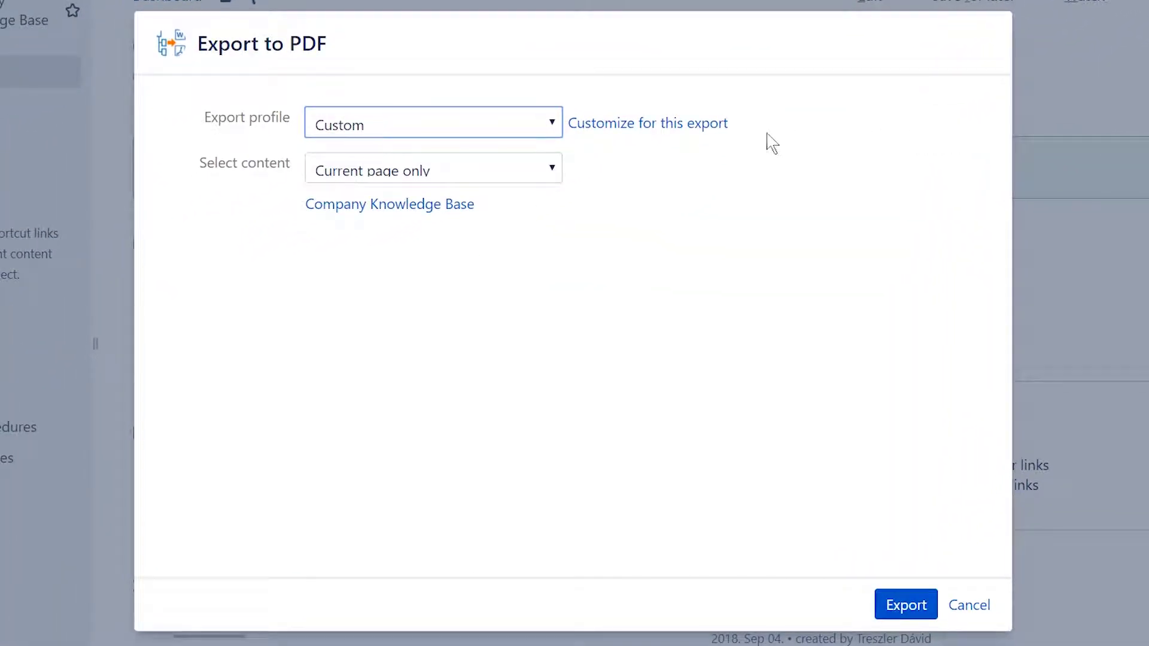
{"action": "left_click", "coordinate": [678, 134]}
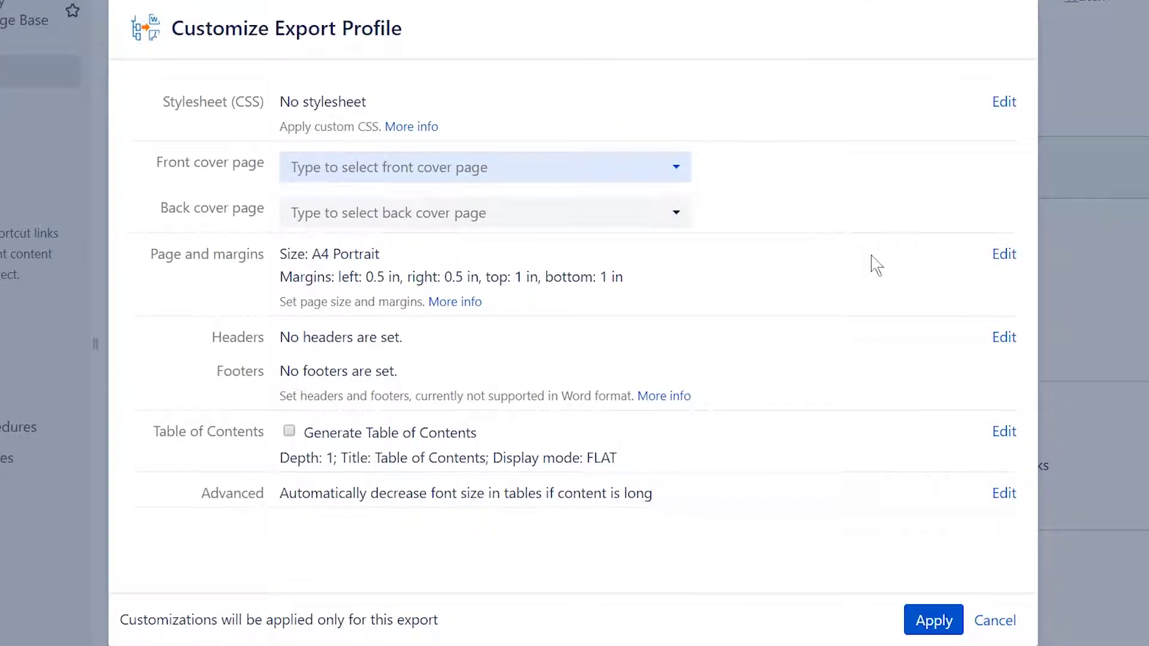
Step: Set left header 'This is a simple text' and right header 'v.[DOCUMENT_VERSION]'
{"action": "left_click", "coordinate": [1003, 337]}
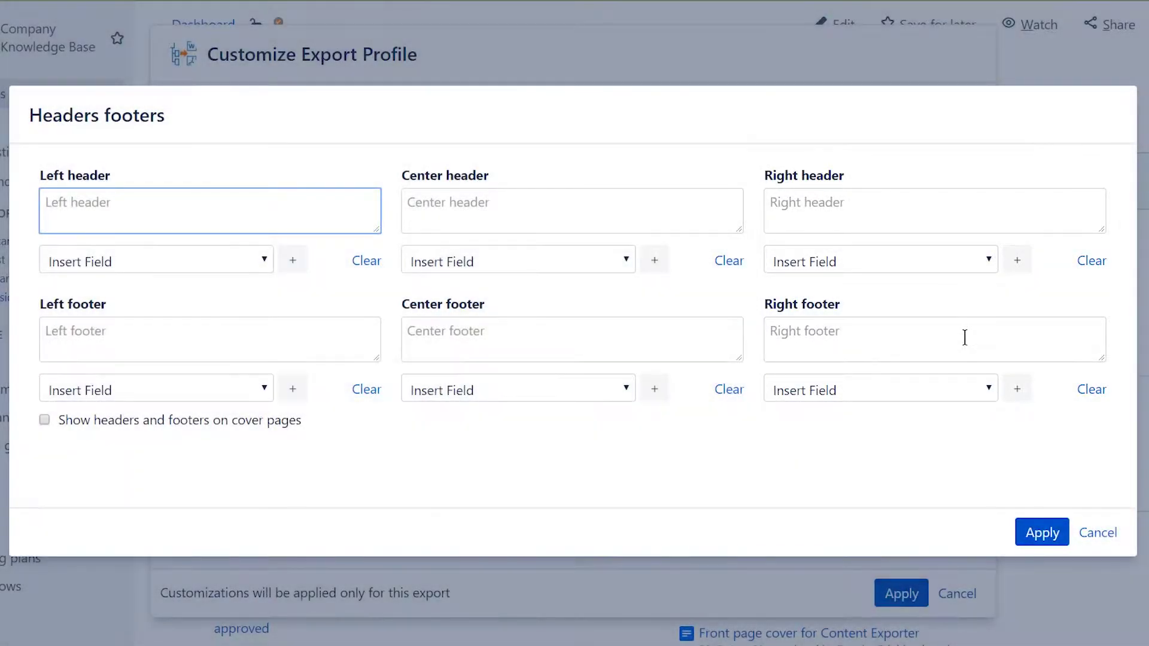
{"action": "type", "text": "This is a simple"}
{"action": "type", "text": " text"}
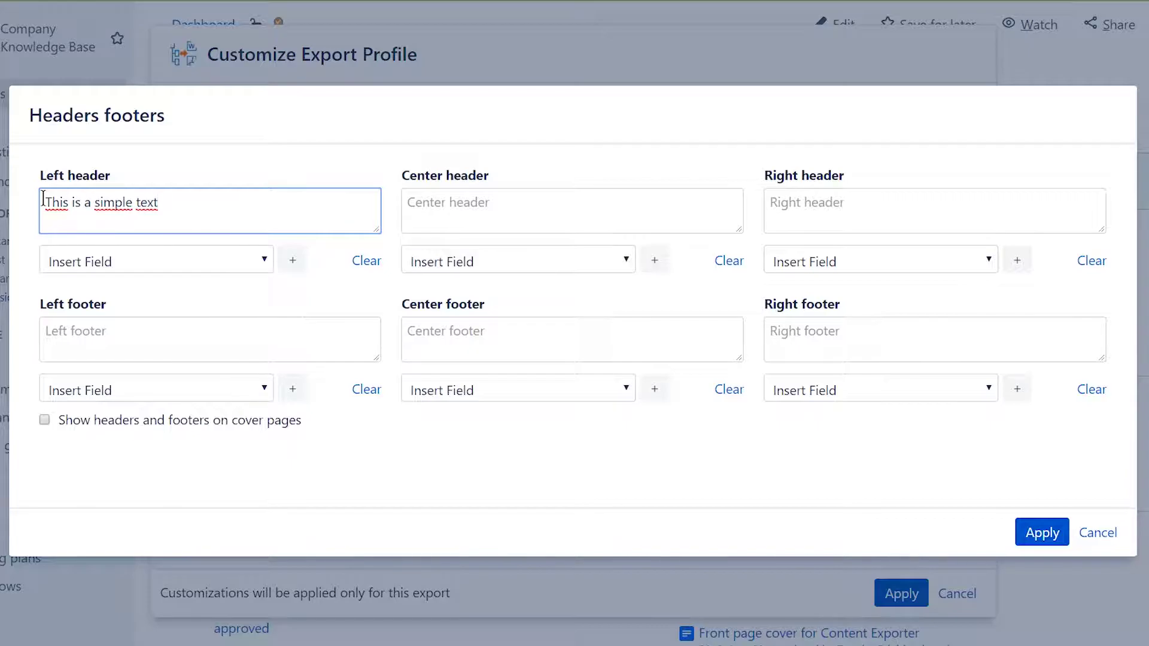
{"action": "left_click", "coordinate": [264, 262]}
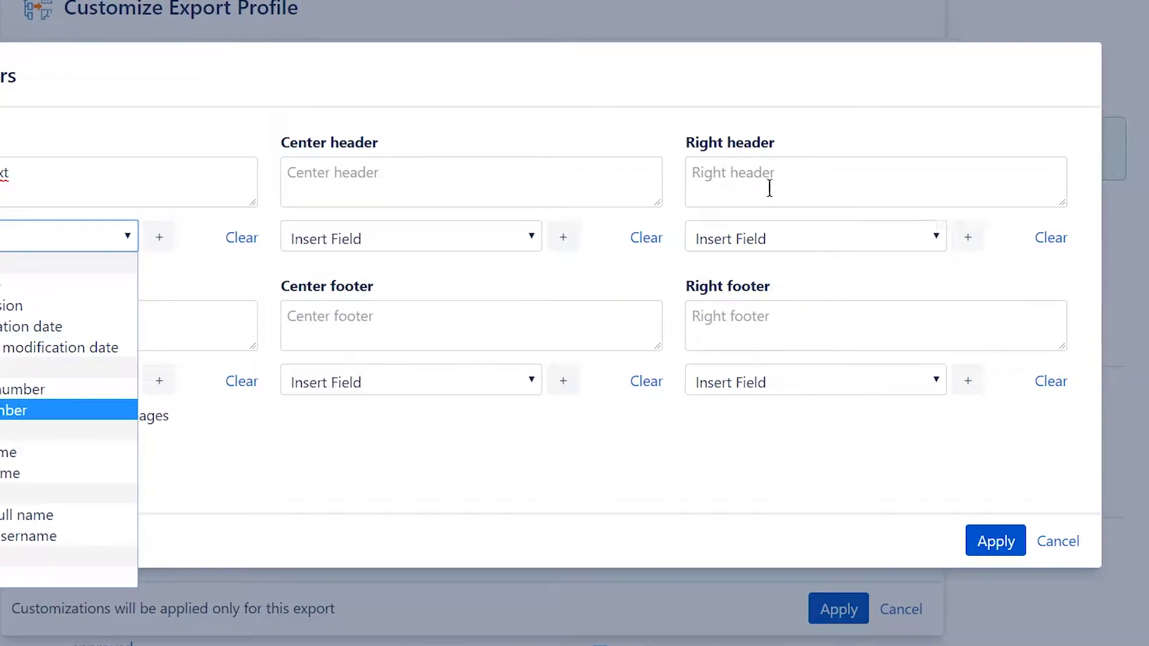
{"action": "left_click", "coordinate": [770, 189]}
{"action": "type", "text": "v."}
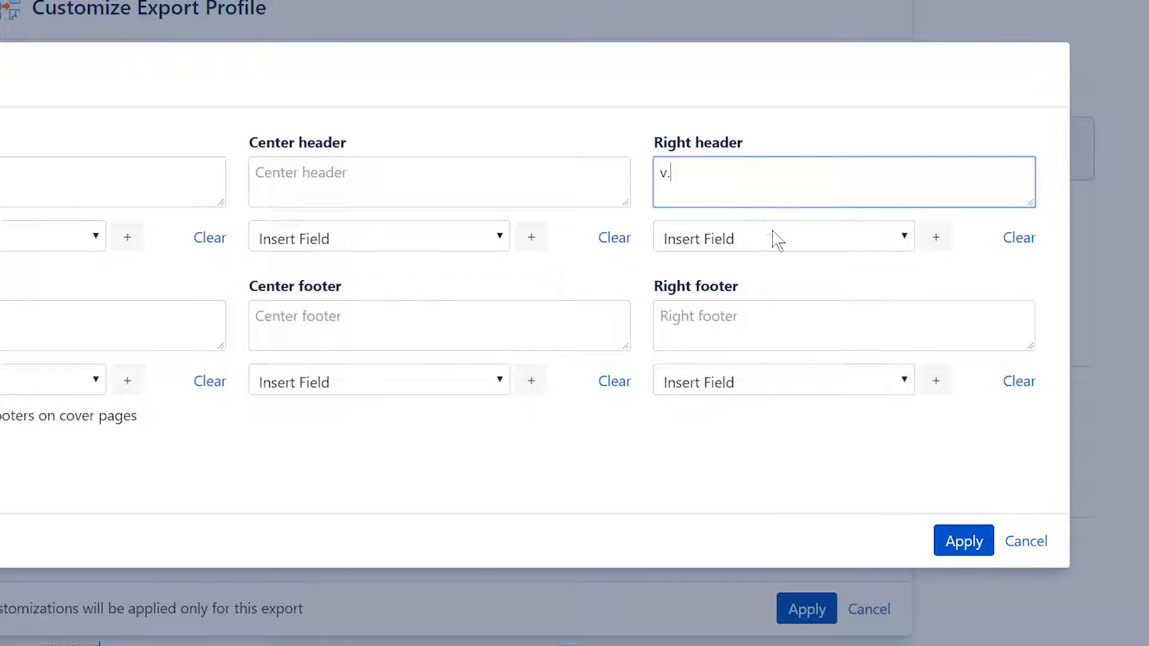
{"action": "left_click", "coordinate": [777, 239]}
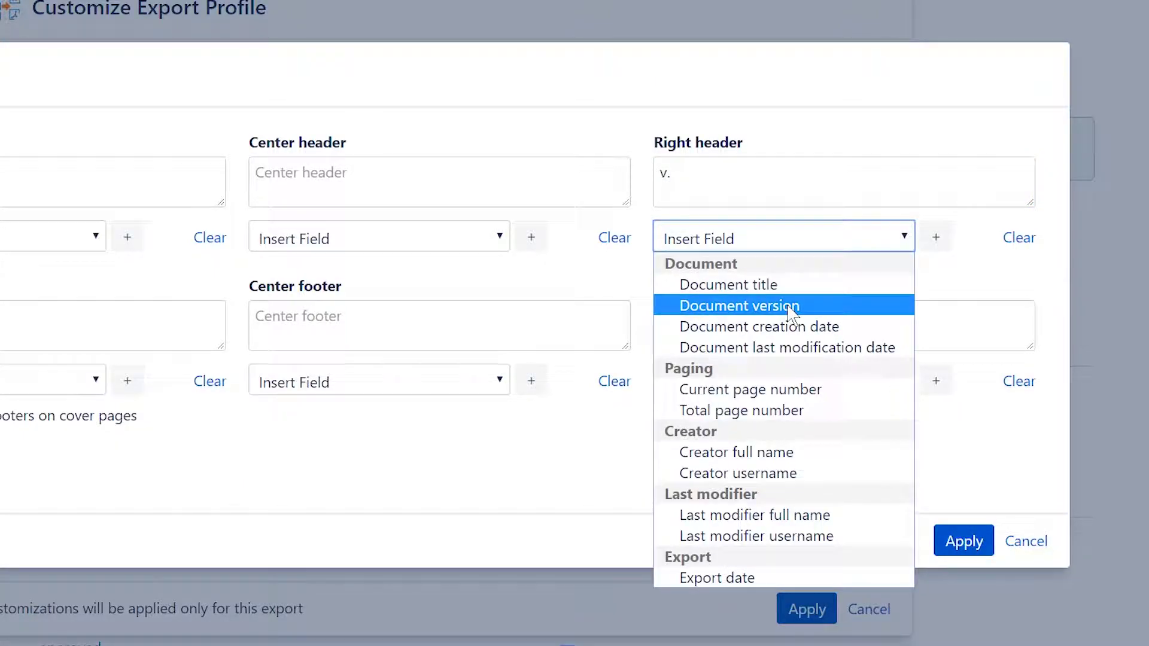
{"action": "left_click", "coordinate": [739, 305]}
{"action": "left_click", "coordinate": [935, 241]}
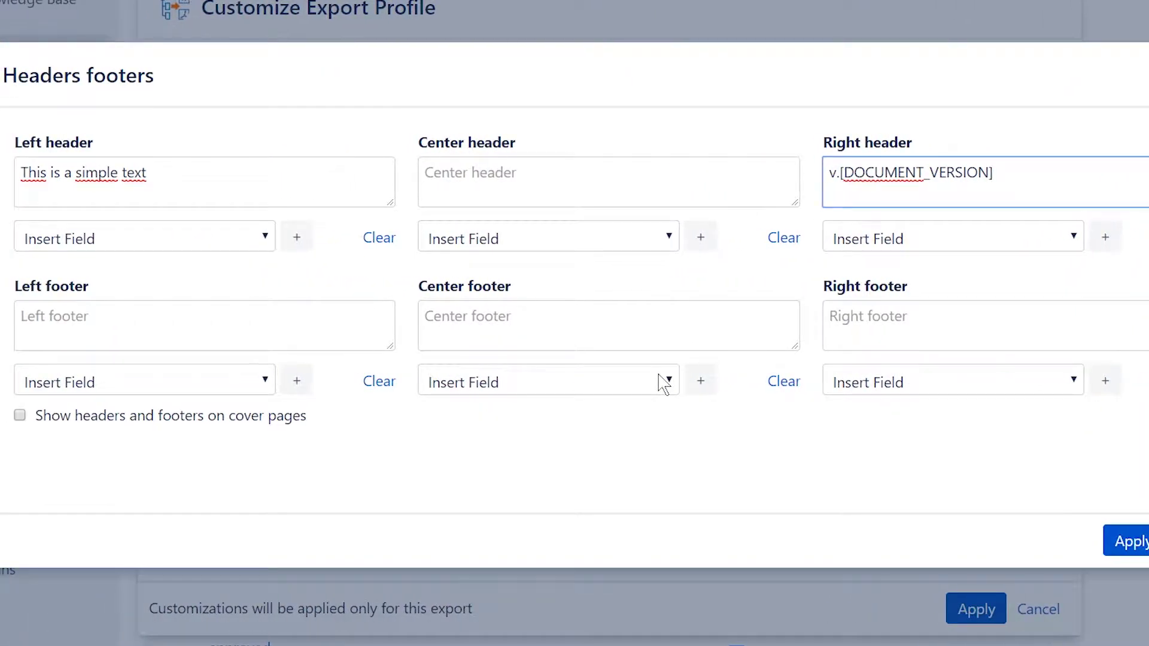
Step: Make the centre footer read '[PAGE_NO]/[TOTAL_PAGE_NO]' using the page number fields
{"action": "left_click", "coordinate": [649, 382]}
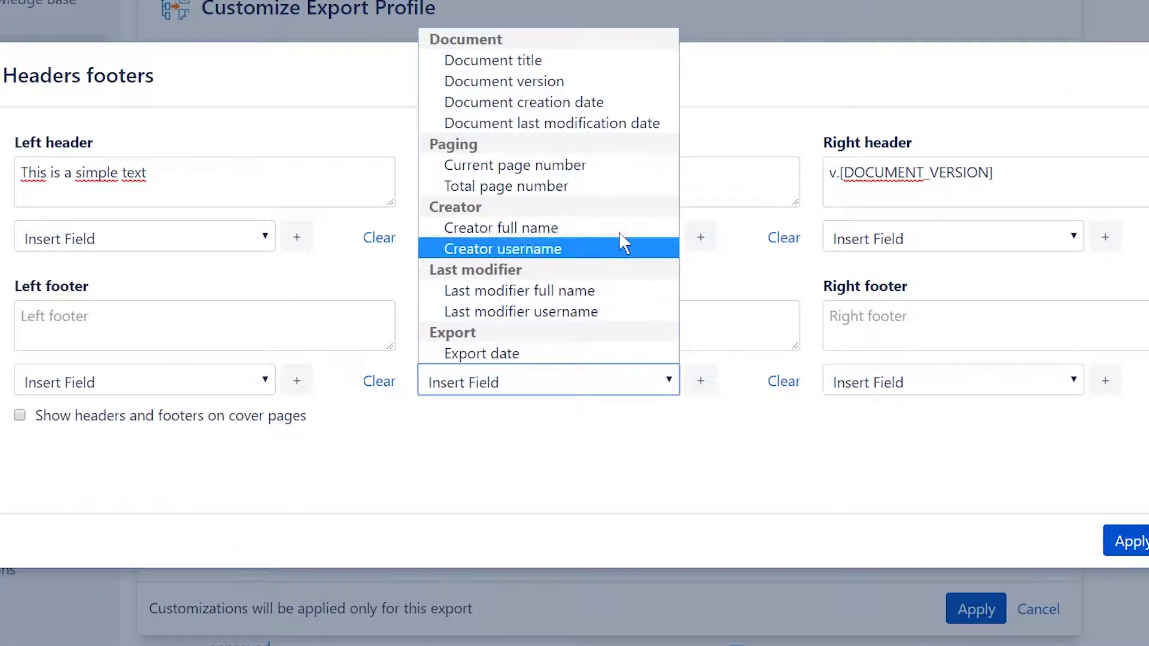
{"action": "left_click", "coordinate": [616, 171]}
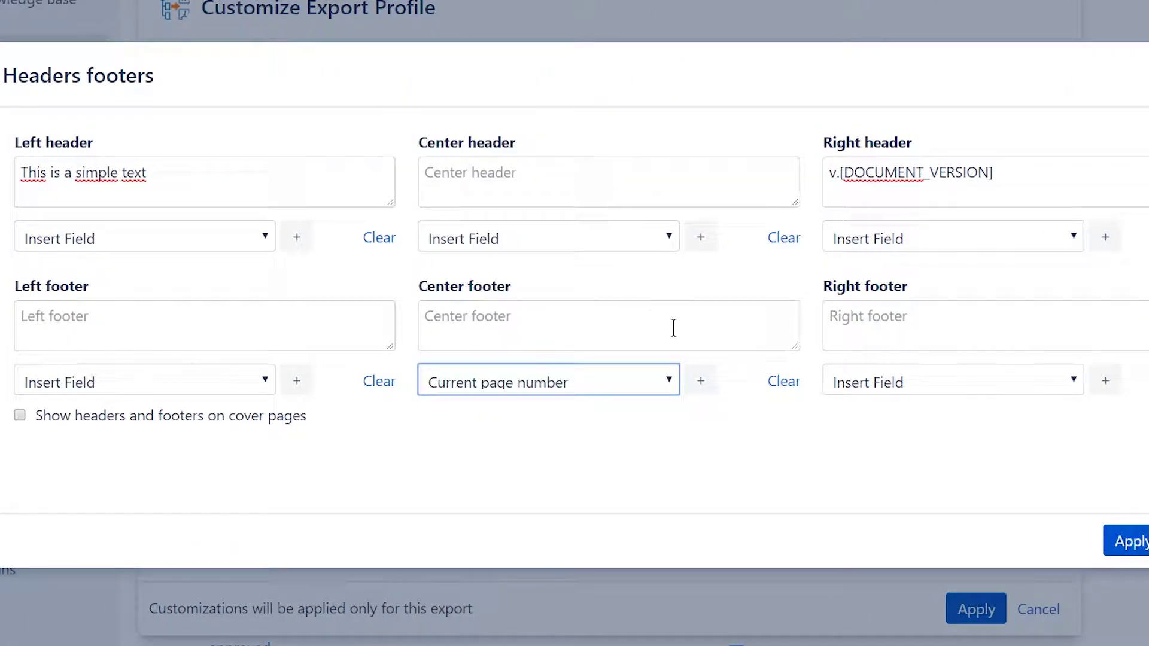
{"action": "left_click", "coordinate": [700, 381]}
{"action": "left_click", "coordinate": [586, 310]}
{"action": "type", "text": "[PAGE_NO]/"}
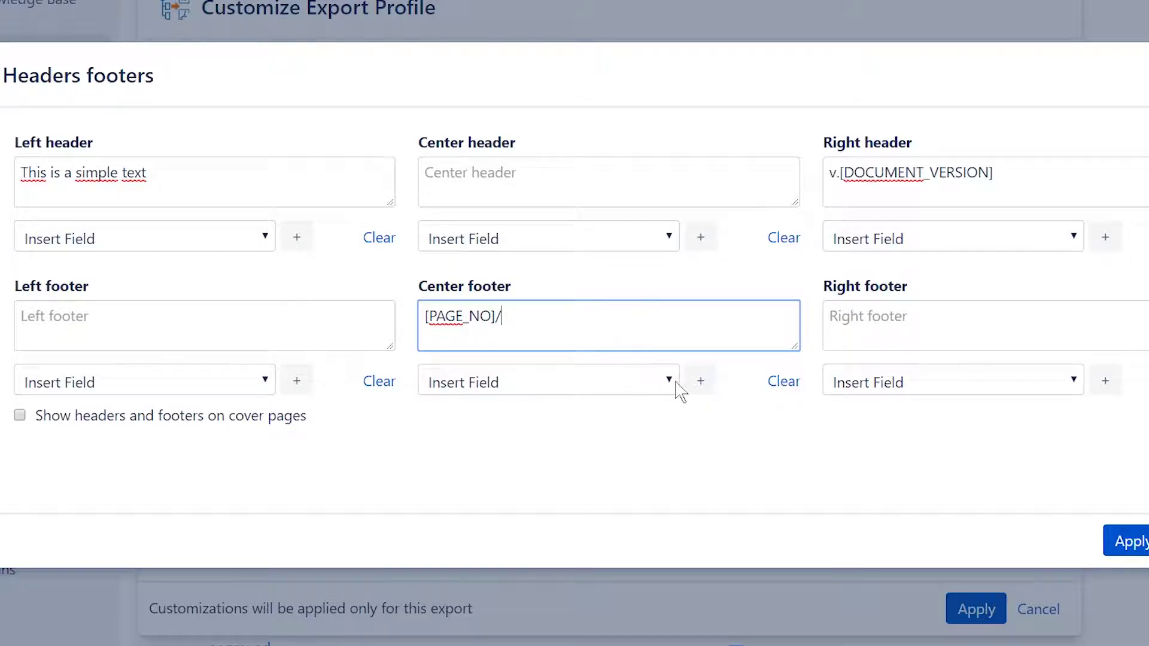
{"action": "left_click", "coordinate": [669, 382]}
{"action": "left_click", "coordinate": [594, 186]}
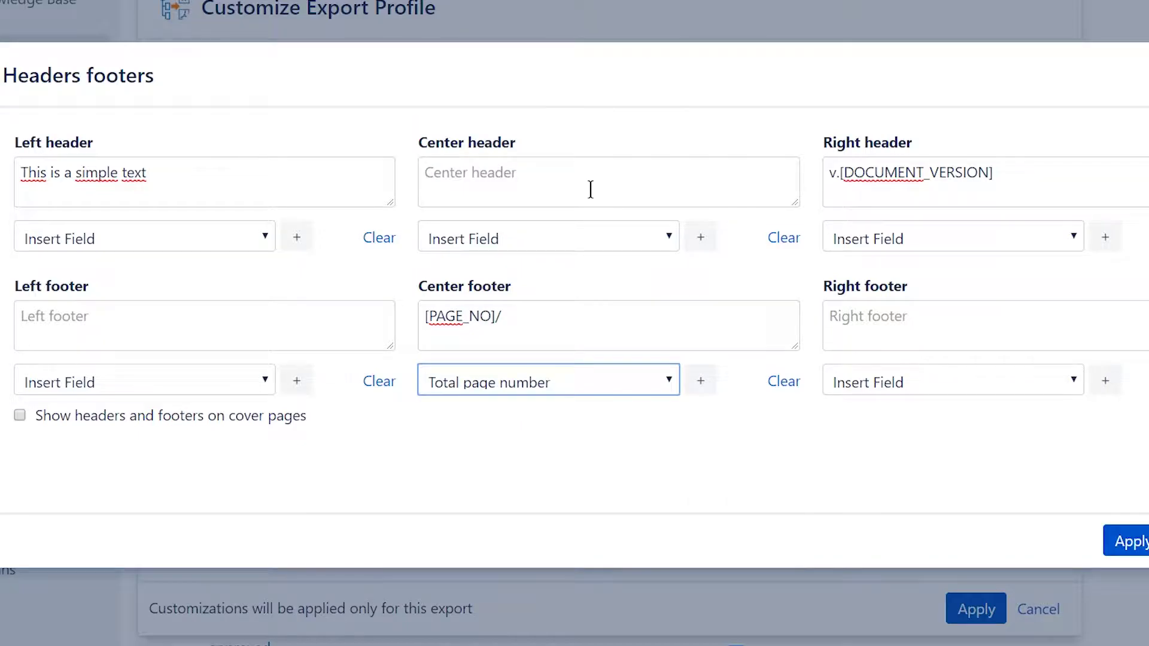
{"action": "left_click", "coordinate": [700, 381]}
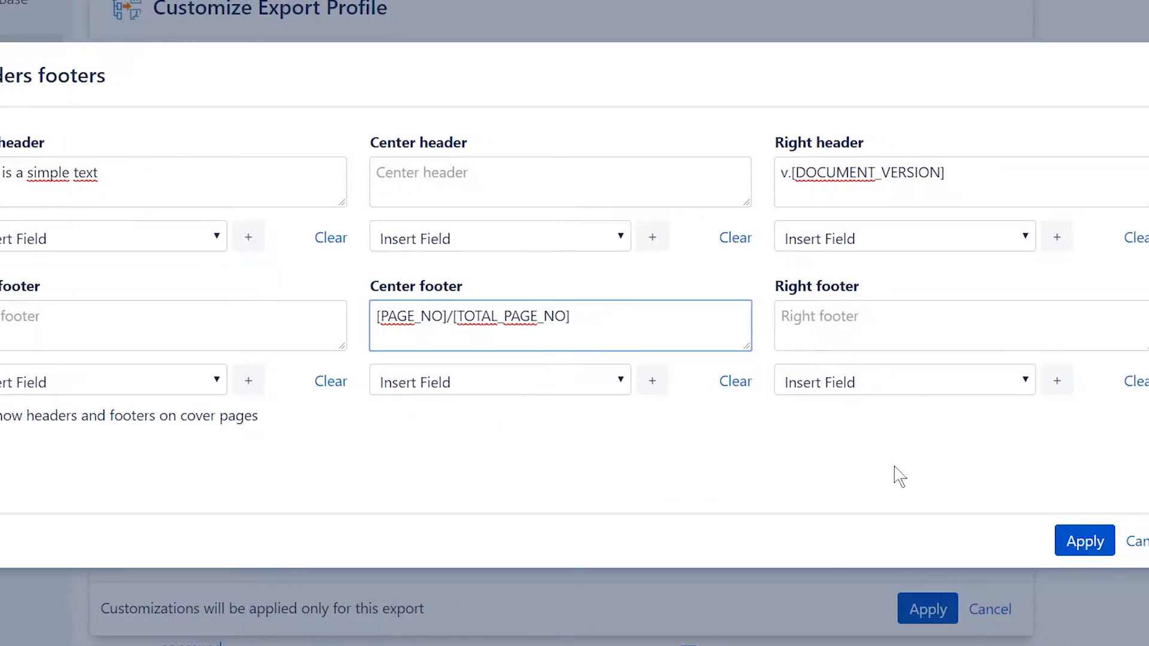
Step: Apply the custom header and footer settings and export the page to PDF
{"action": "left_click", "coordinate": [997, 539]}
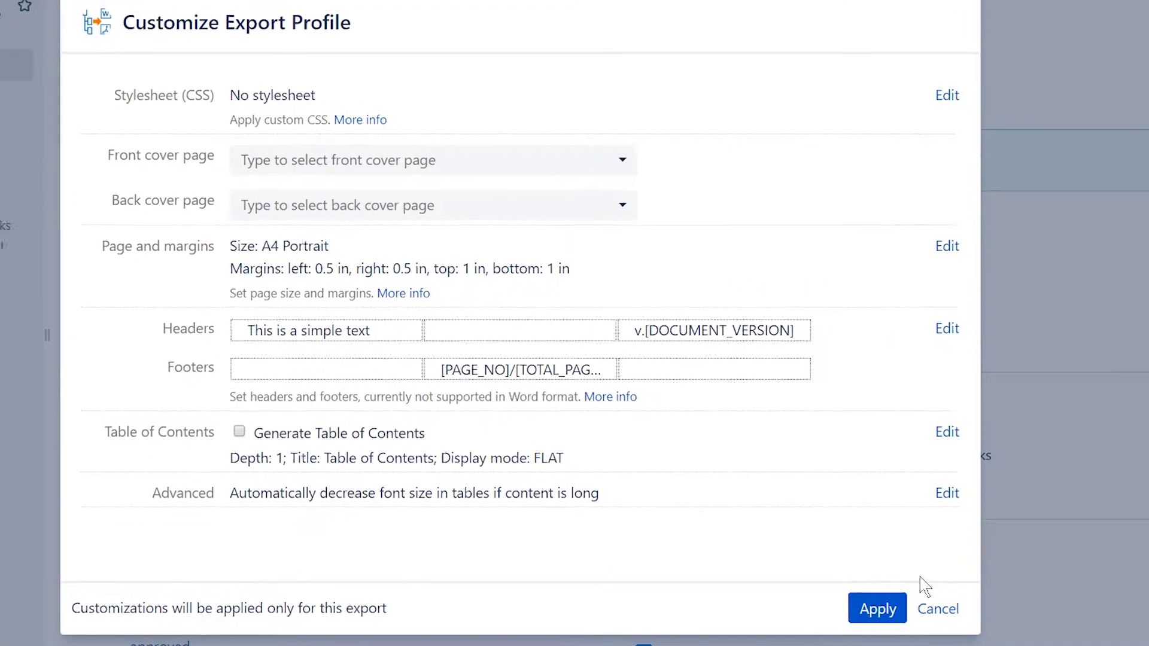
{"action": "left_click", "coordinate": [911, 608]}
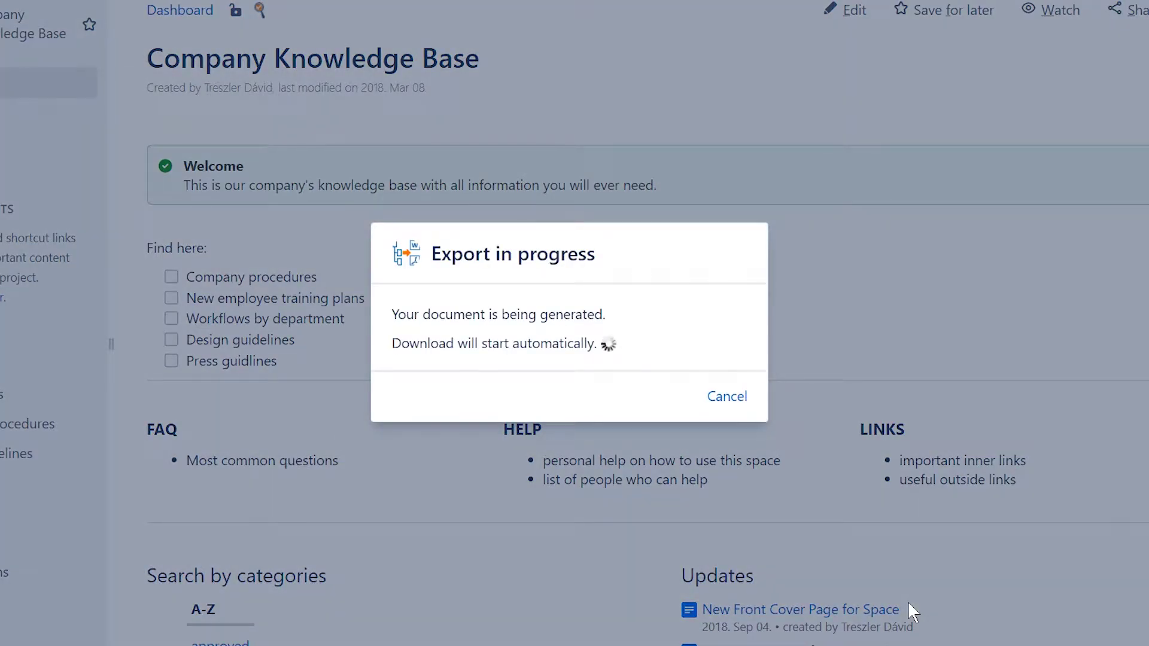